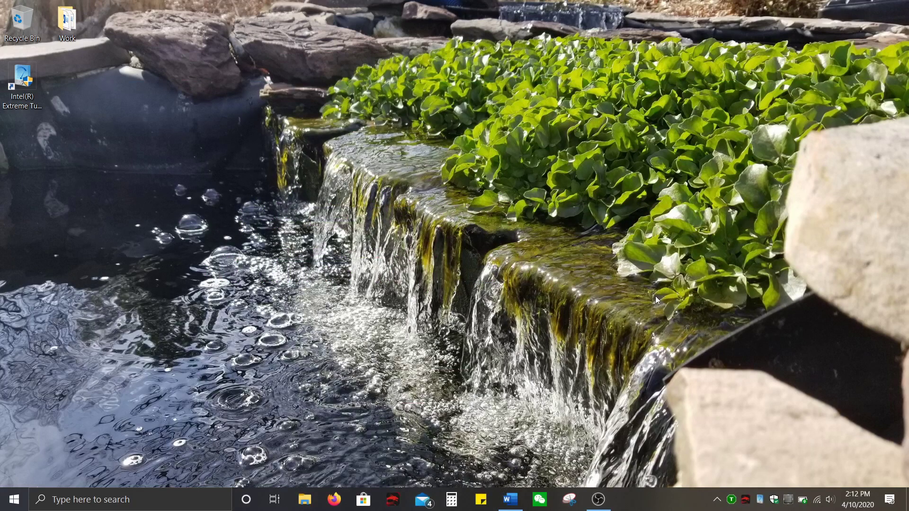
Step: In Dragon Center's System Tuner, review the Fan Speed modes and leave it on Auto
click(745, 500)
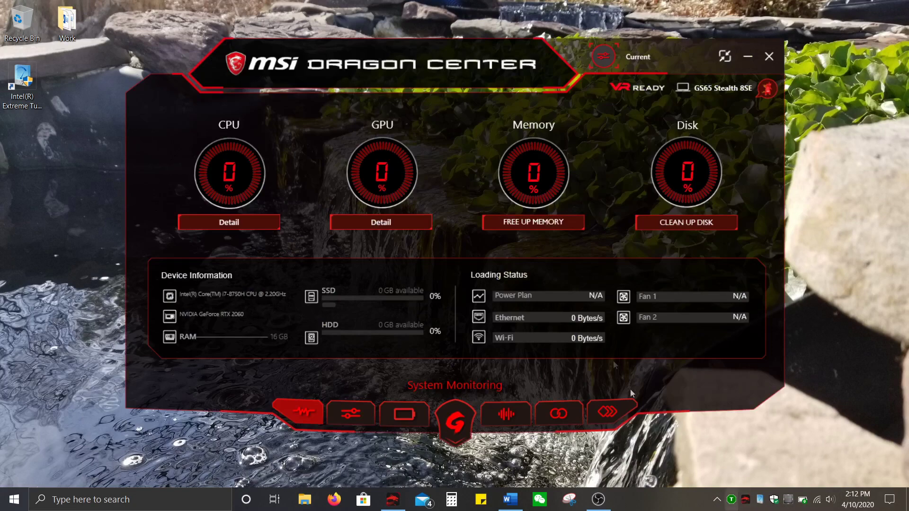
click(345, 422)
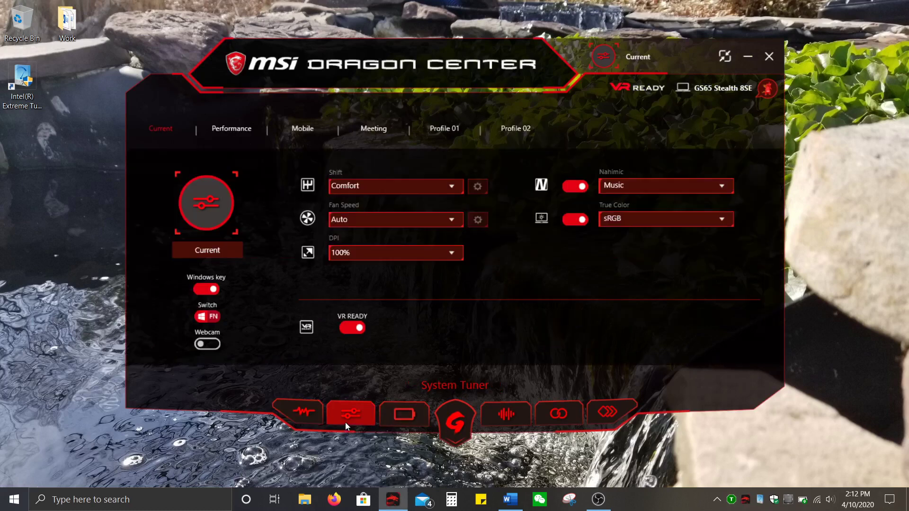
click(417, 224)
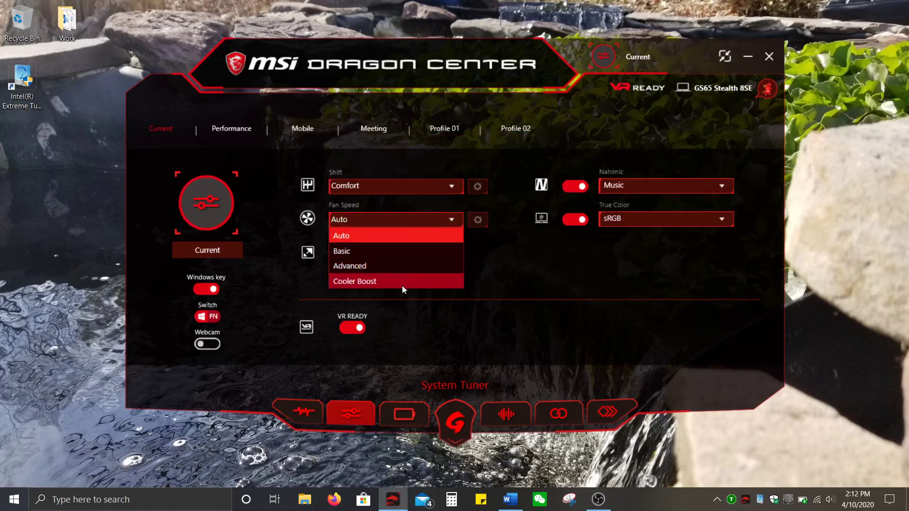
click(523, 289)
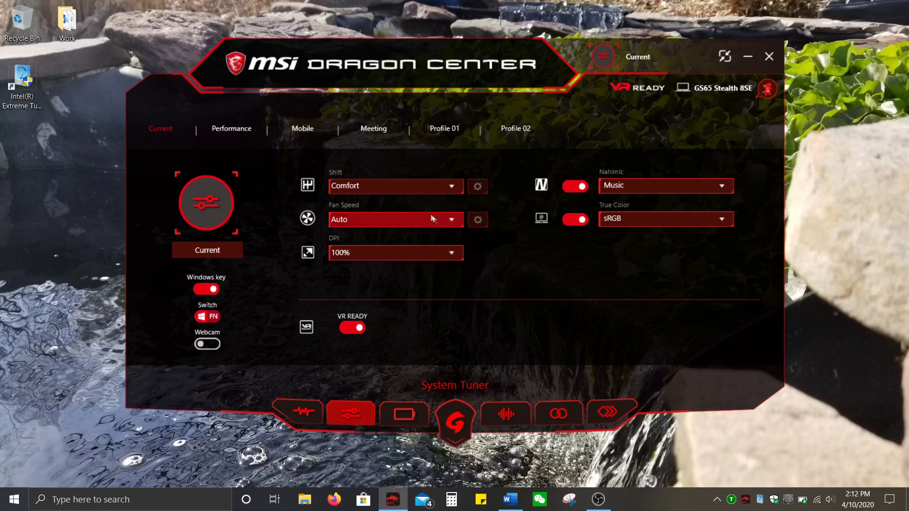
click(428, 215)
click(520, 281)
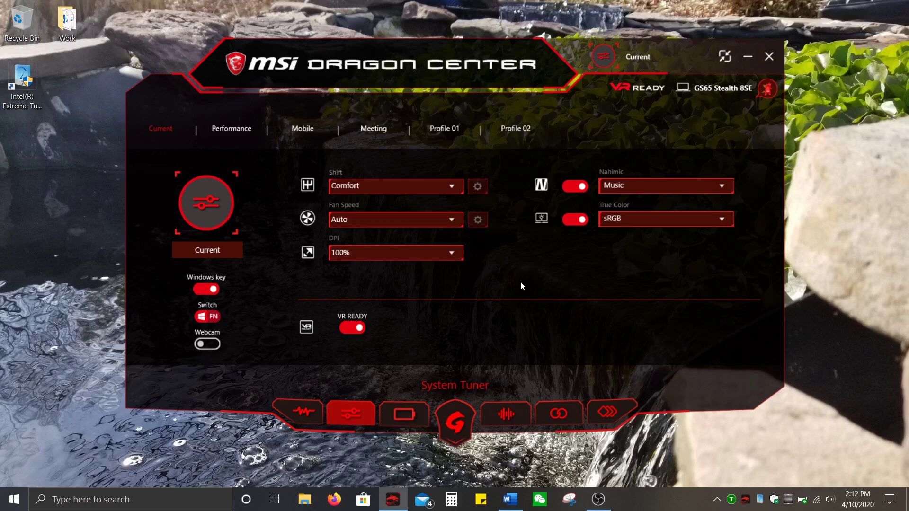
Step: Confirm Fan Speed stays on Auto, hide Dragon Center and bring up Intel XTU
click(439, 225)
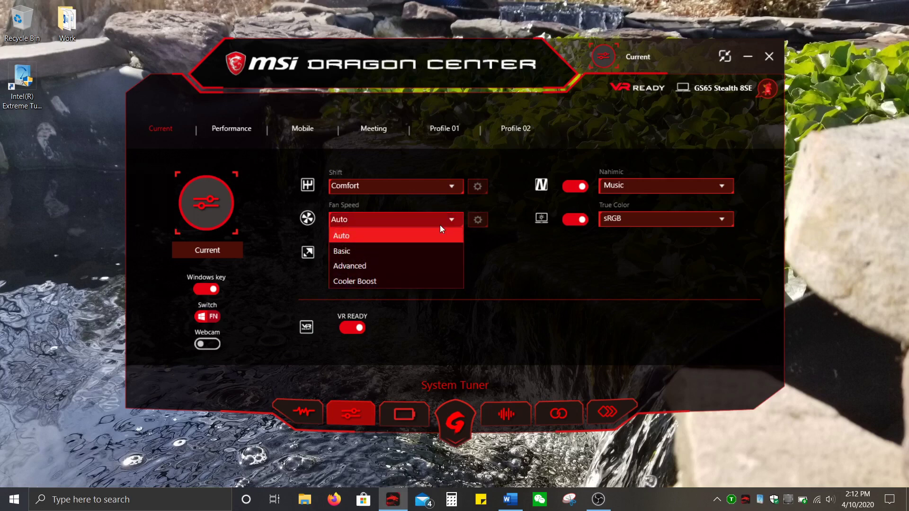
click(440, 225)
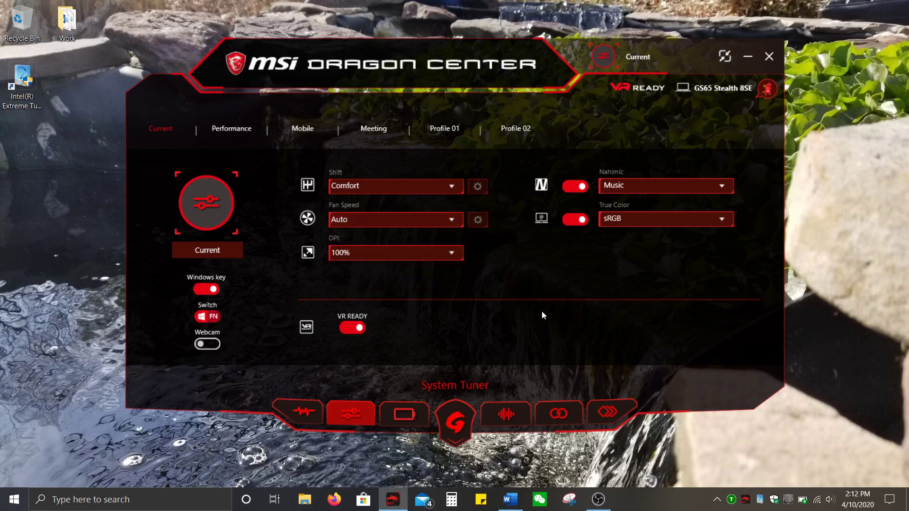
key(super+d)
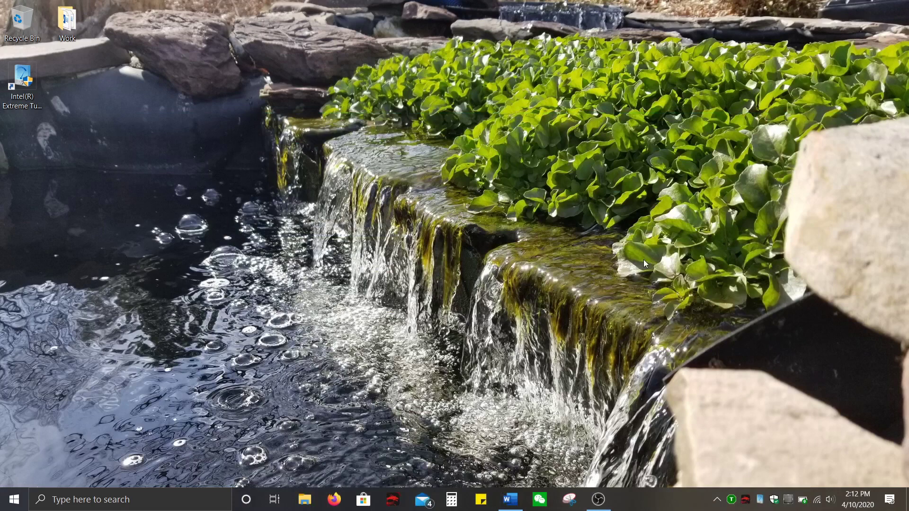
click(759, 500)
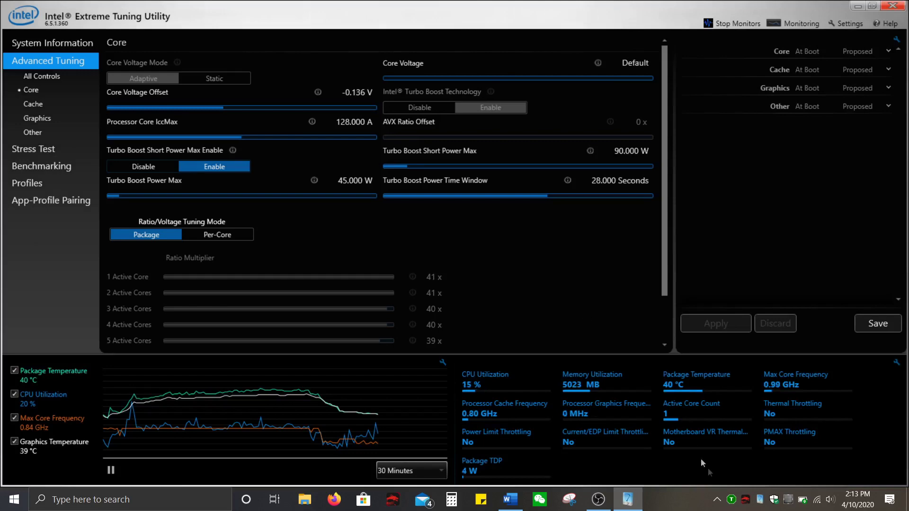
Step: View ThrottleStop's monitoring readings beside XTU, minimize both to the desktop, then reopen XTU
click(732, 503)
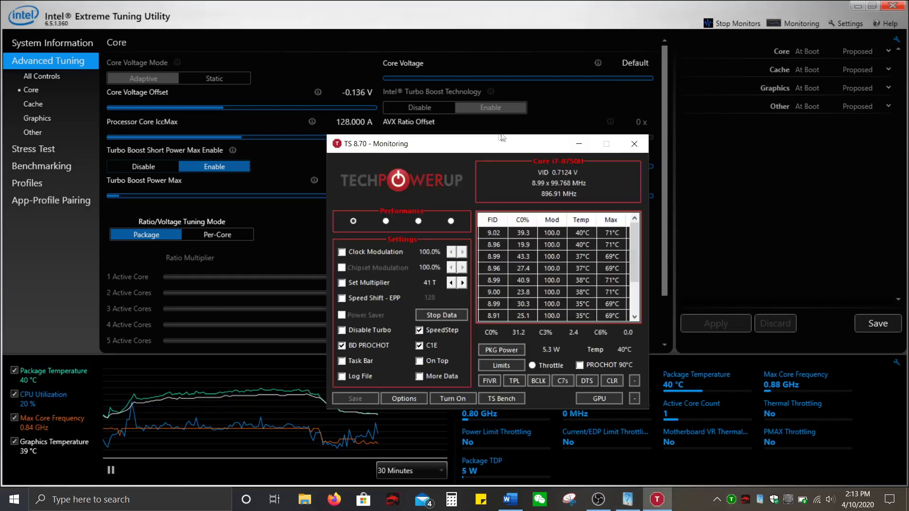
mouse_move(503, 143)
mouse_down()
mouse_move(563, 145)
mouse_move(507, 129)
mouse_up()
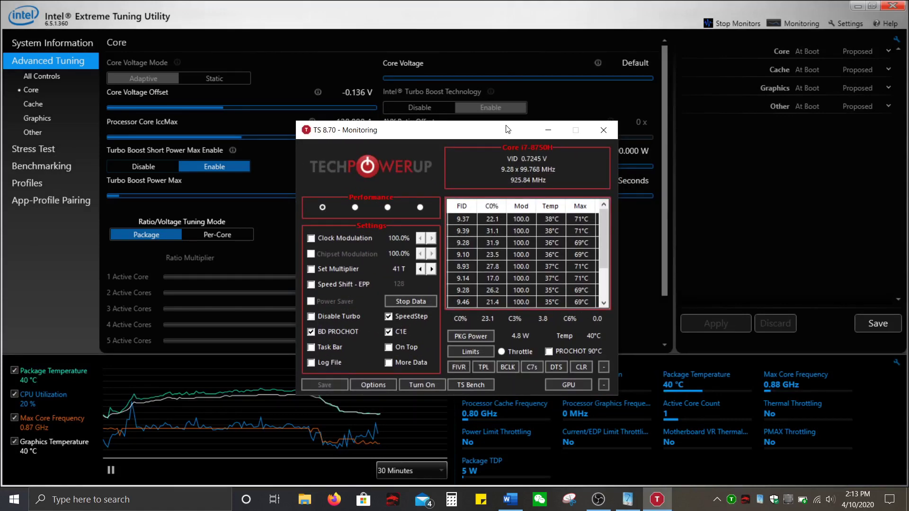
click(549, 131)
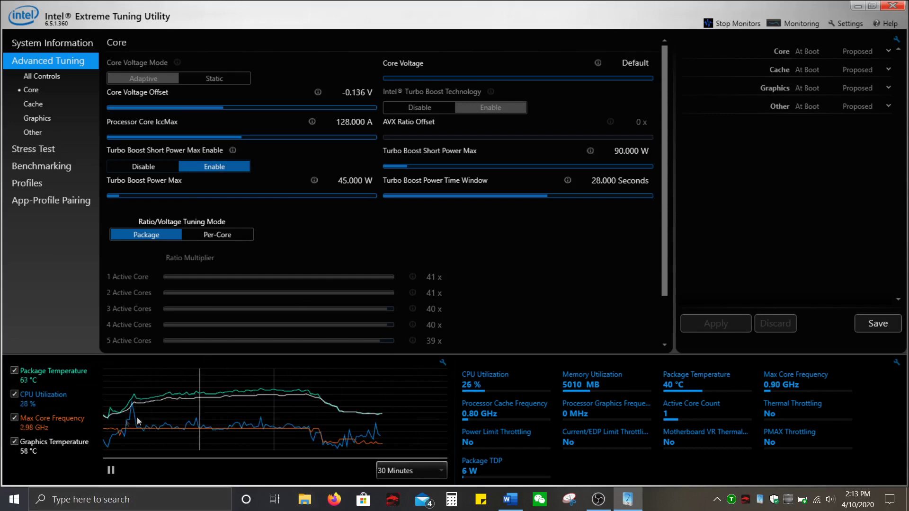
click(857, 6)
click(731, 499)
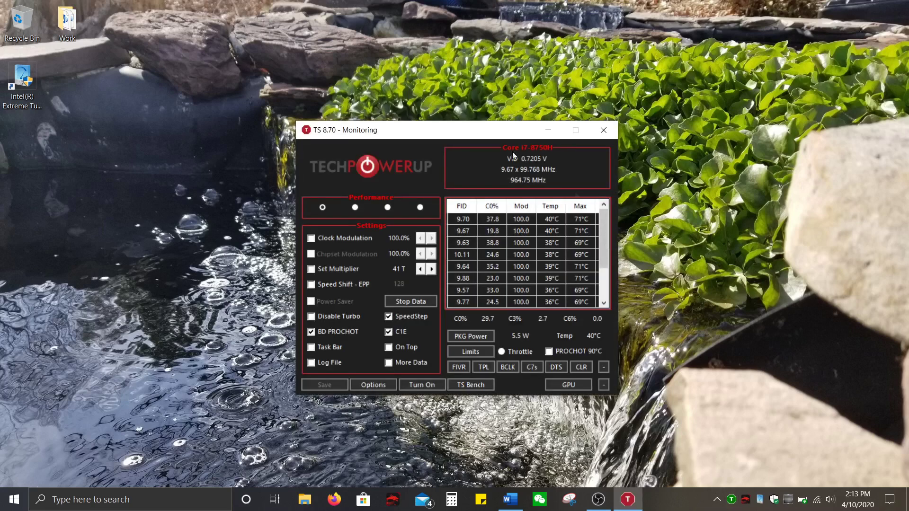
drag(425, 133, 442, 136)
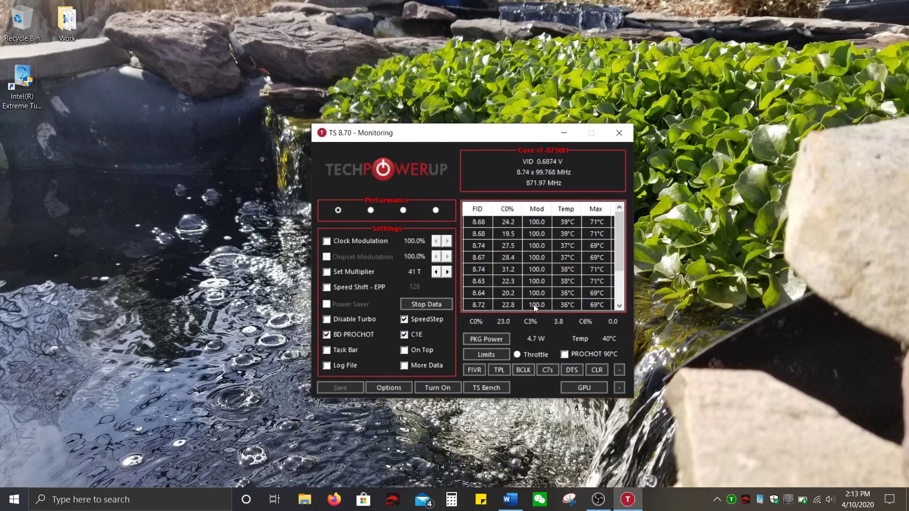
click(564, 130)
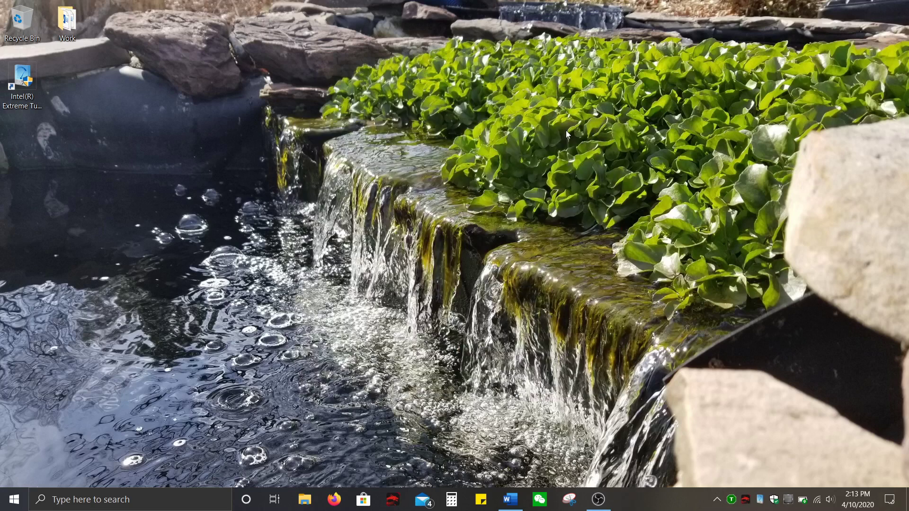
click(759, 499)
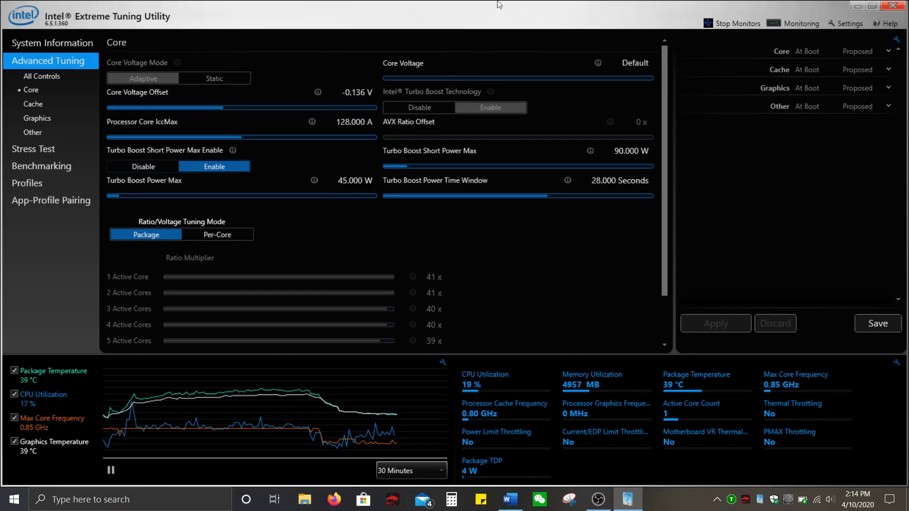
Step: Check the Core Voltage Offset dropdown in XTU, leaving it at -0.136 V
click(362, 93)
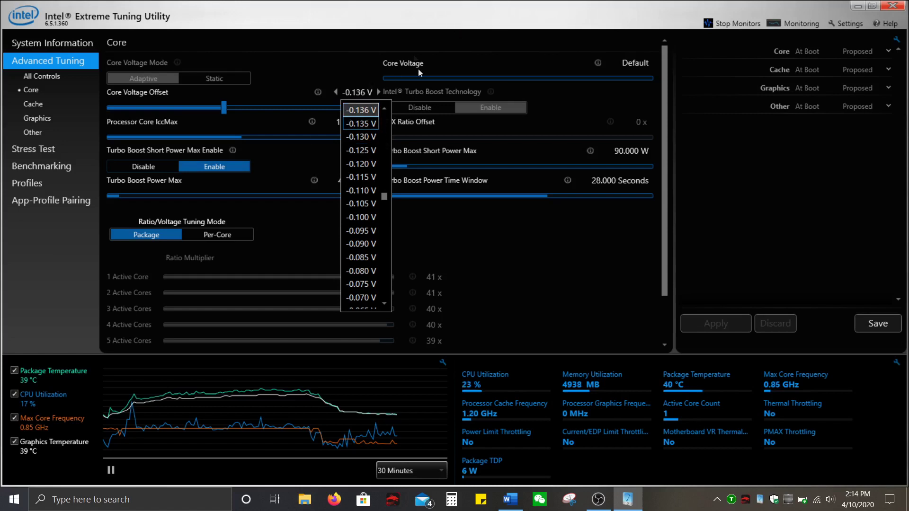
click(493, 13)
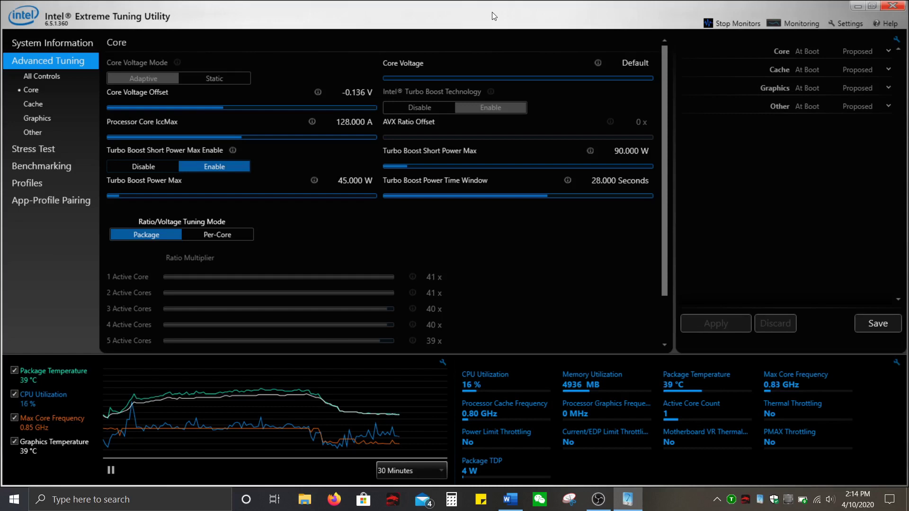
mouse_move(370, 88)
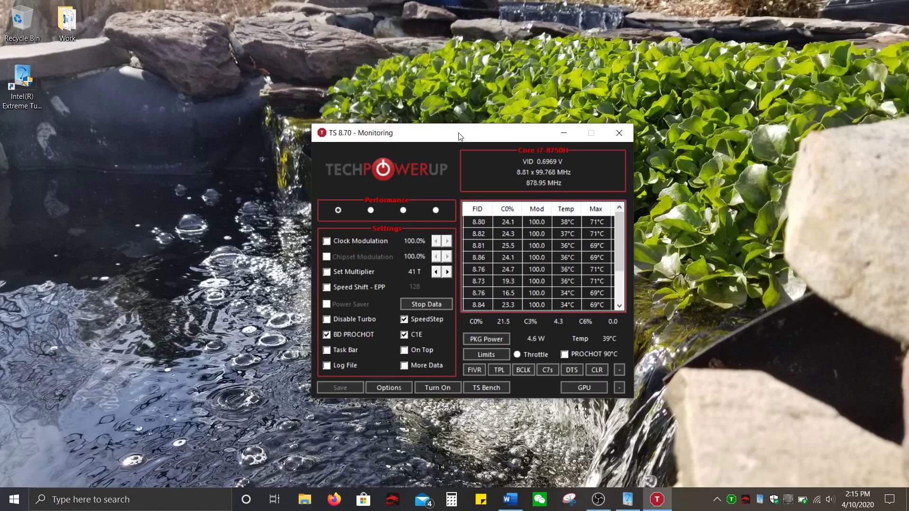
Step: Show ThrottleStop's Turbo FIVR Control with the −135.7 mV core offset, then bring XTU forward
drag(459, 135, 444, 118)
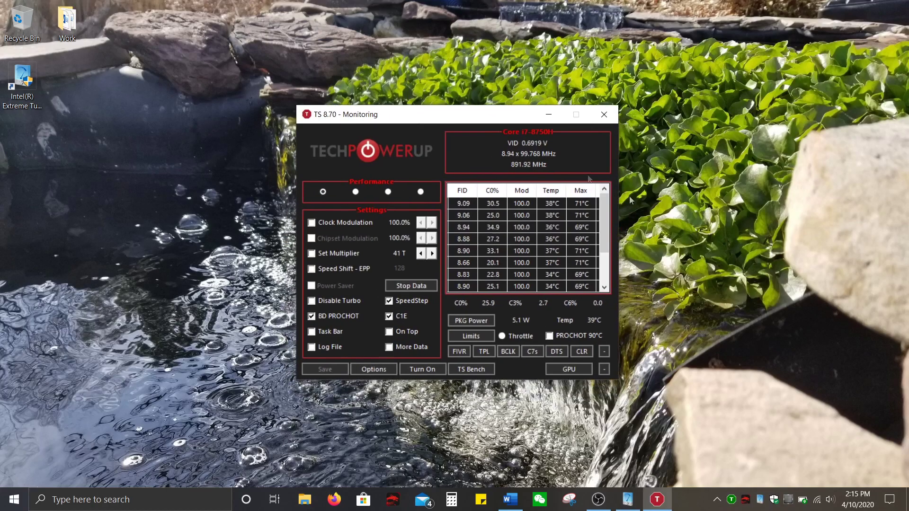
click(458, 351)
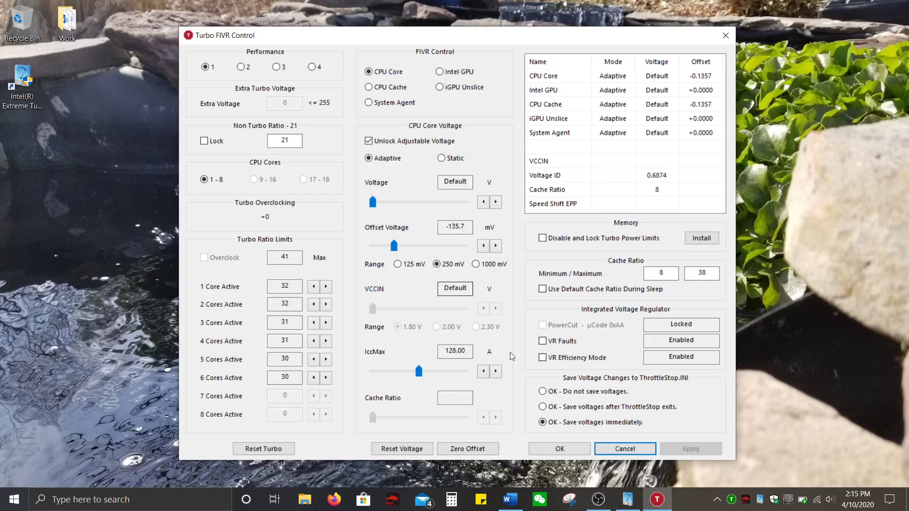
click(627, 500)
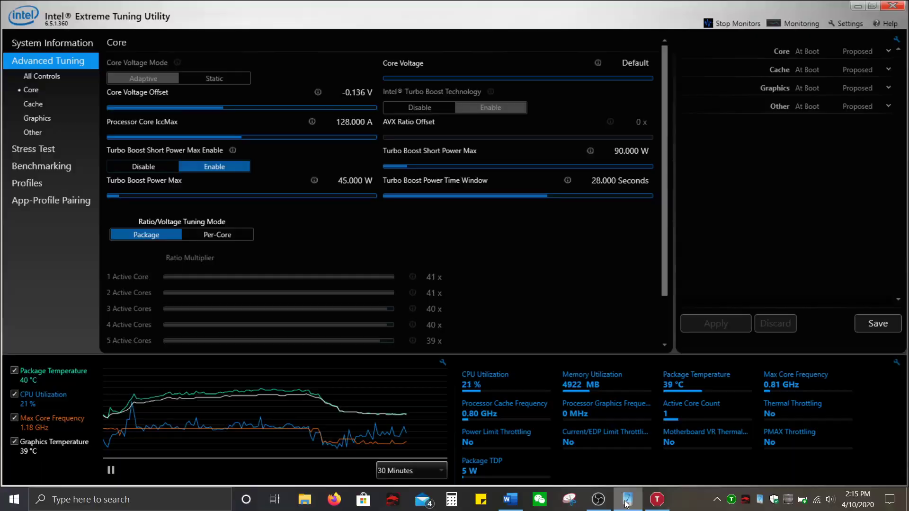
Step: Compare XTU's core settings against ThrottleStop's FIVR values, then close XTU
click(856, 5)
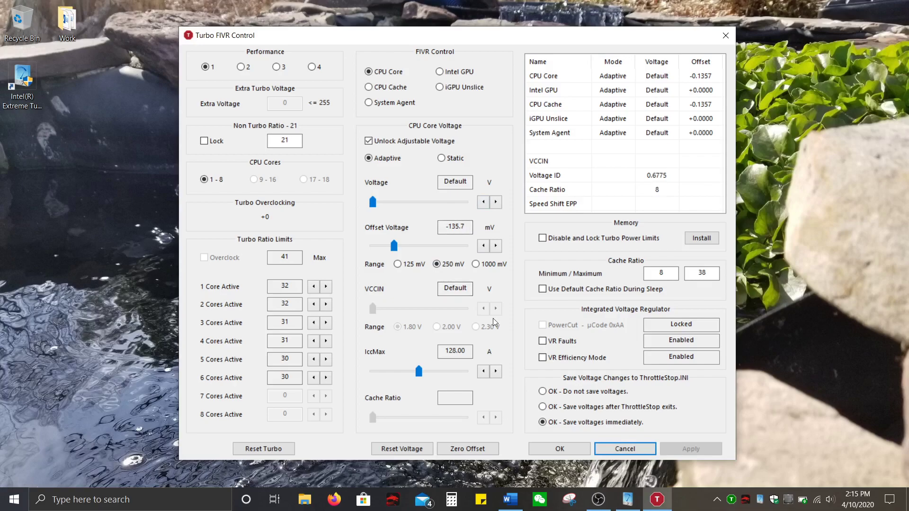
click(628, 504)
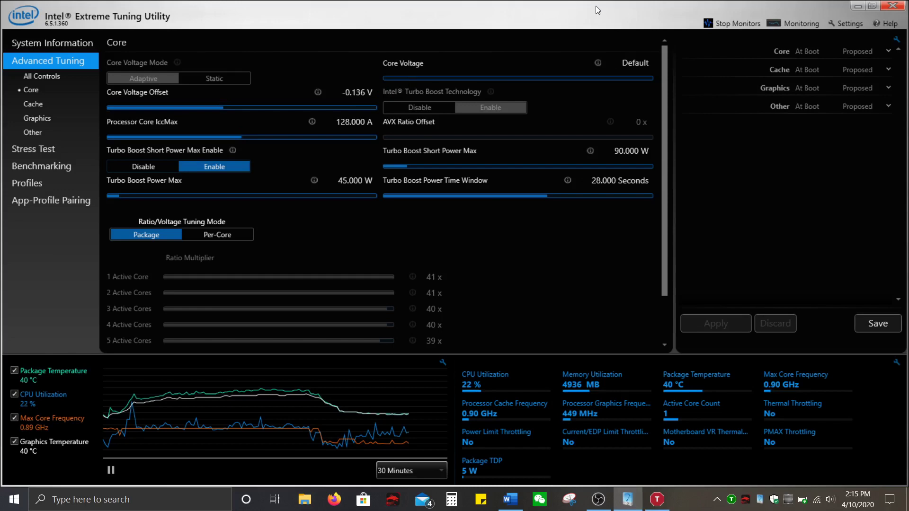
click(893, 6)
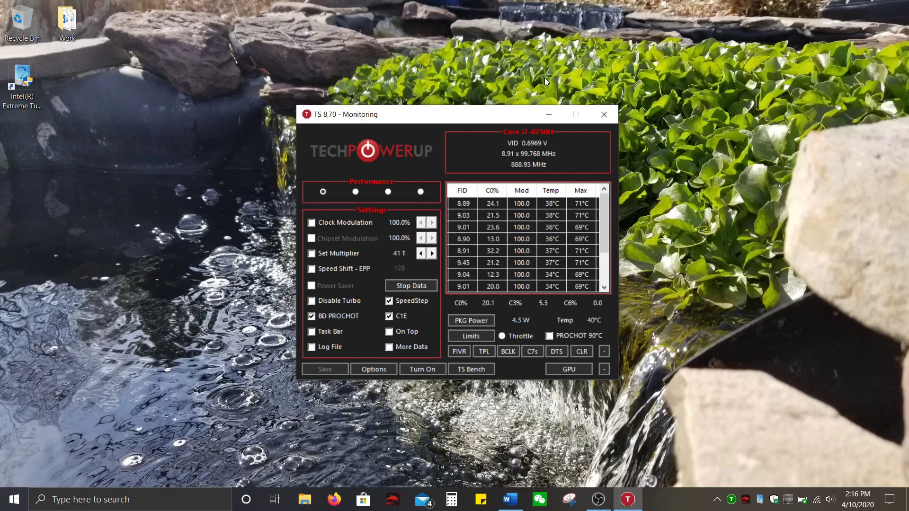
click(549, 114)
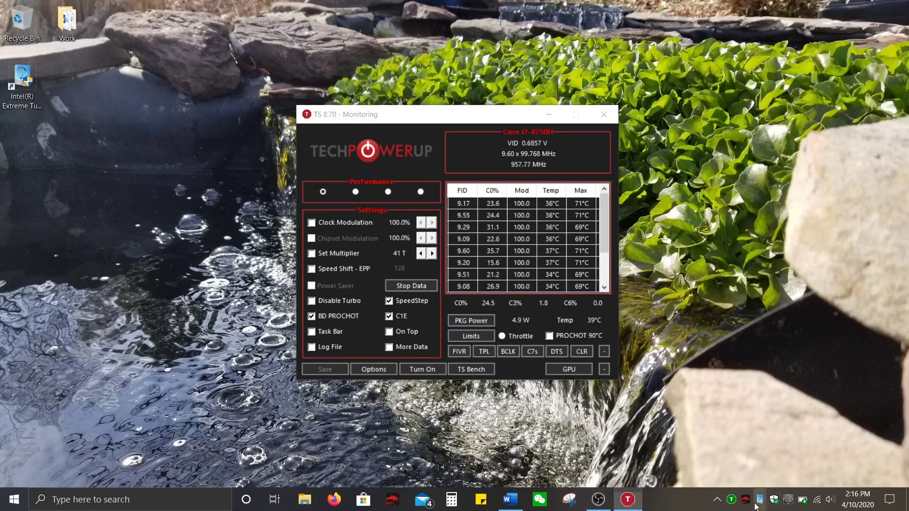
Step: Scroll XTU's Core panel to the 41x–39x turbo ratio multipliers, then close XTU
scroll(461, 255, down, 2)
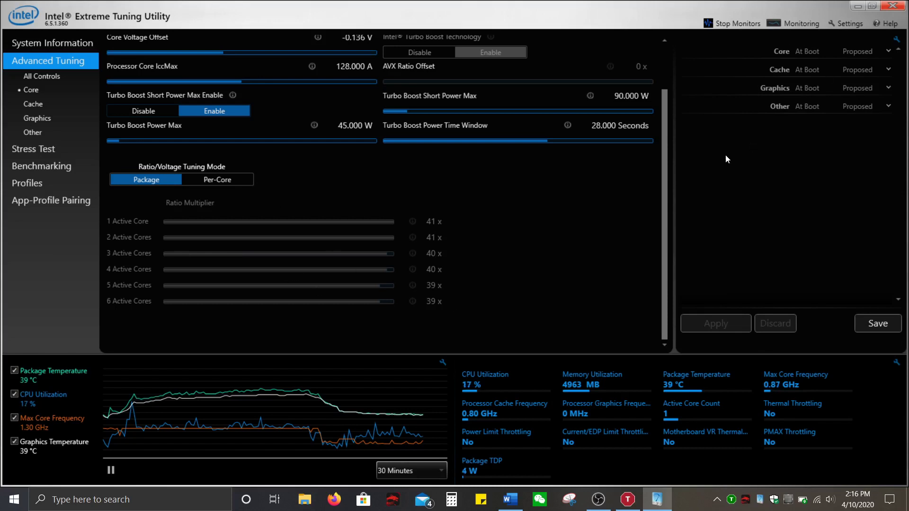
scroll(583, 235, up, 2)
click(892, 6)
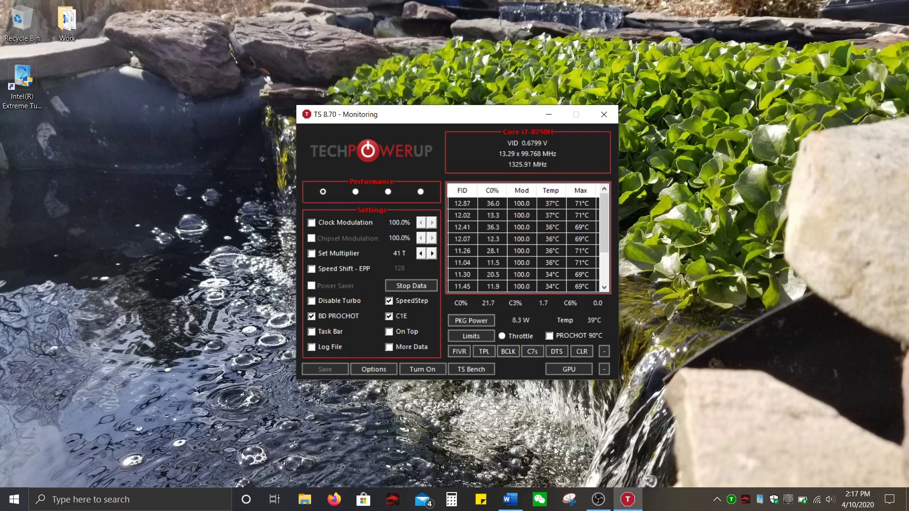
Step: Open ThrottleStop's Turbo FIVR Control showing stock ratios 41, 41, 40, 40, 39, 39
click(459, 351)
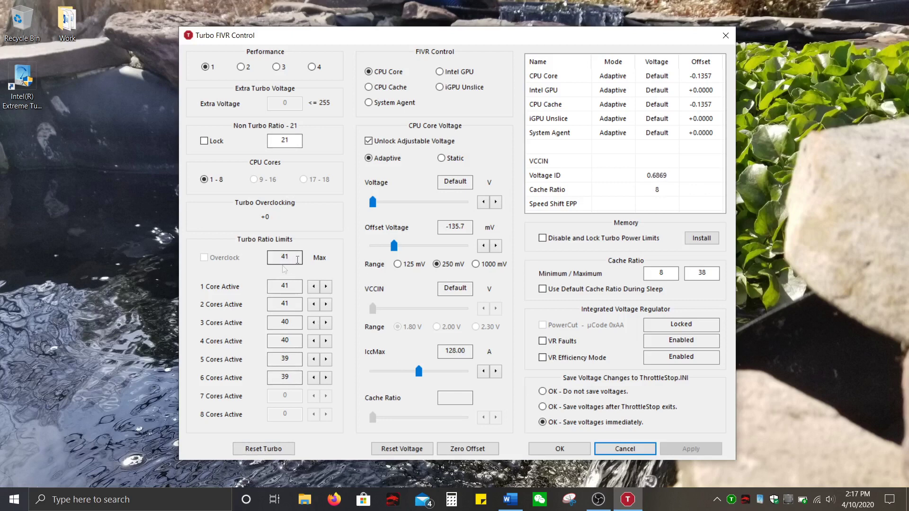
click(271, 304)
drag(514, 40, 516, 44)
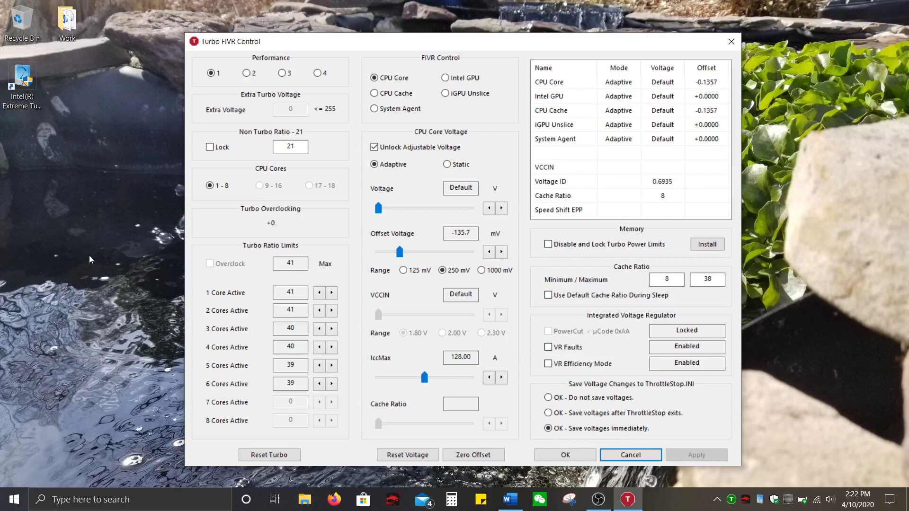
drag(499, 48, 493, 46)
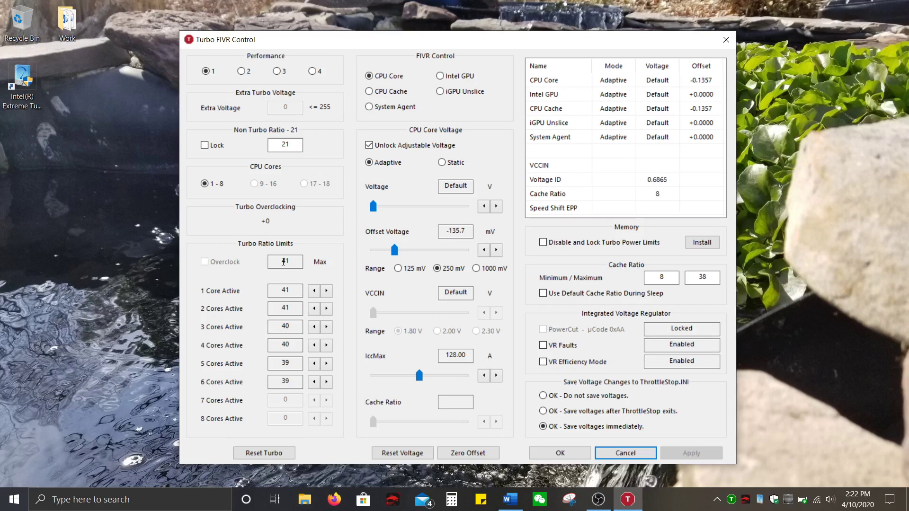
Step: Set the 1–6 Cores Active turbo ratios to 39, 39, 38, 38, 37, 37
click(315, 291)
click(314, 290)
click(314, 290)
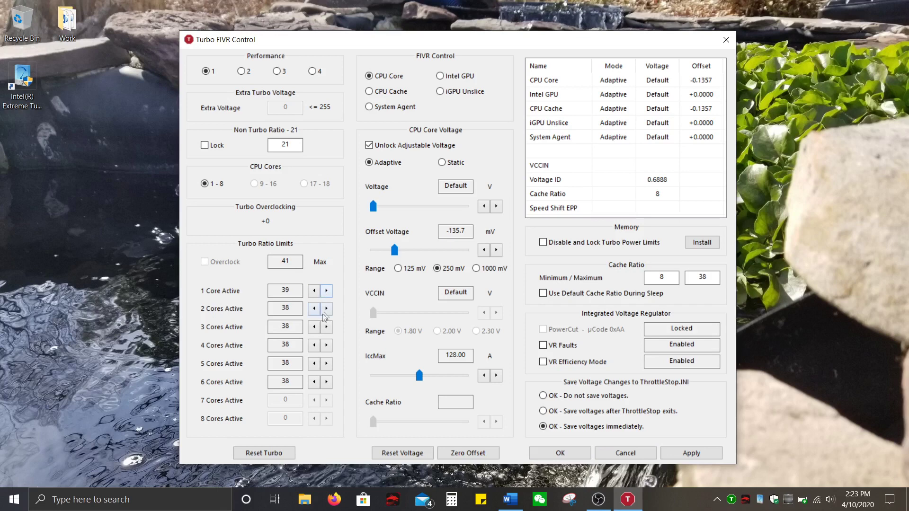
click(326, 309)
click(313, 364)
click(314, 382)
Step: Set the 1–6 core turbo ratios to 32, 32, 31, 31, 30, 30, apply, and close FIVR
click(314, 291)
click(292, 289)
click(314, 327)
click(313, 364)
click(697, 453)
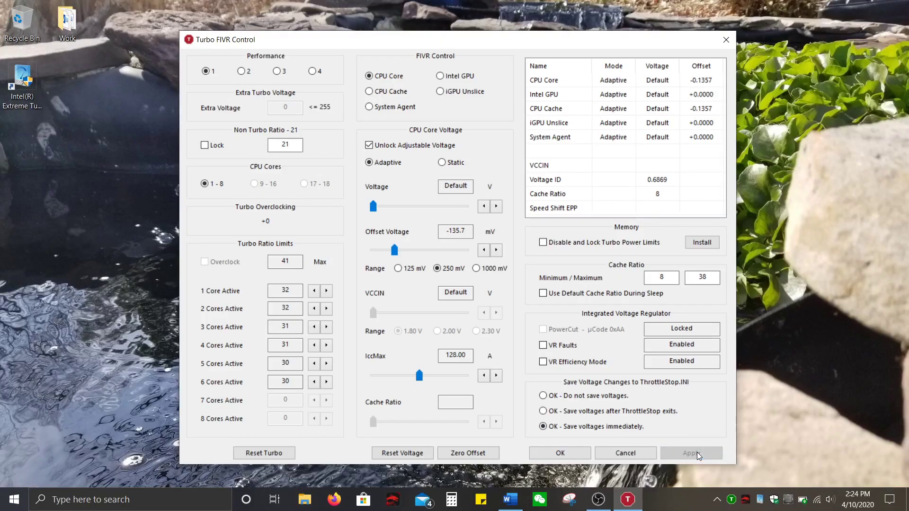
click(561, 453)
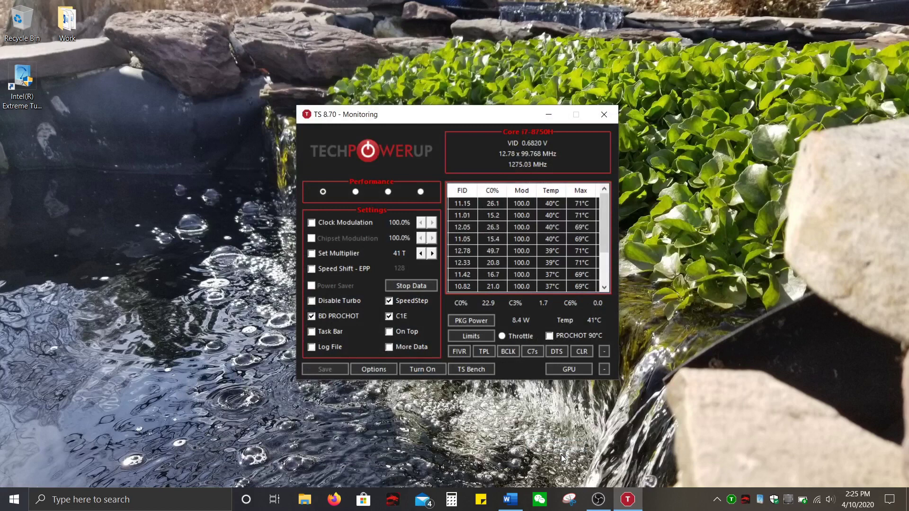
Step: Reopen FIVR and raise the 1–3 Cores Active ratios back to 41, 41, 40
click(461, 351)
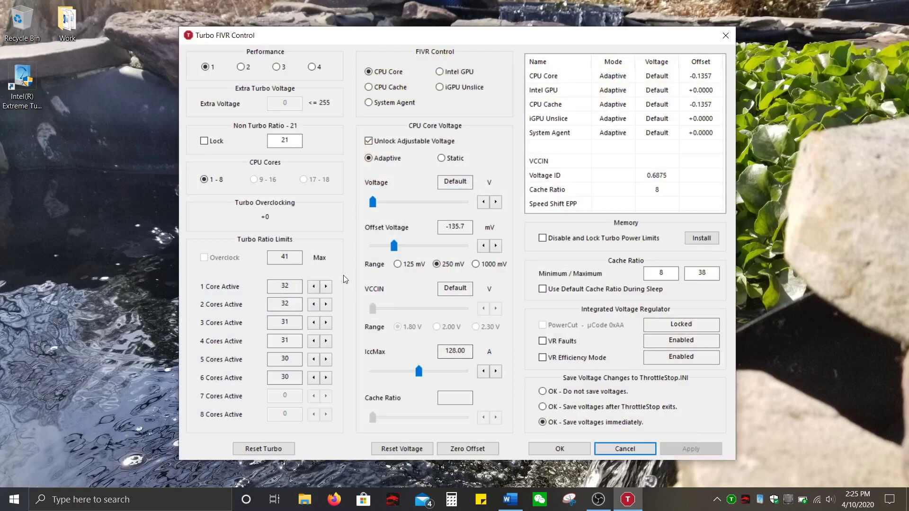
click(327, 287)
click(326, 287)
click(326, 286)
click(326, 287)
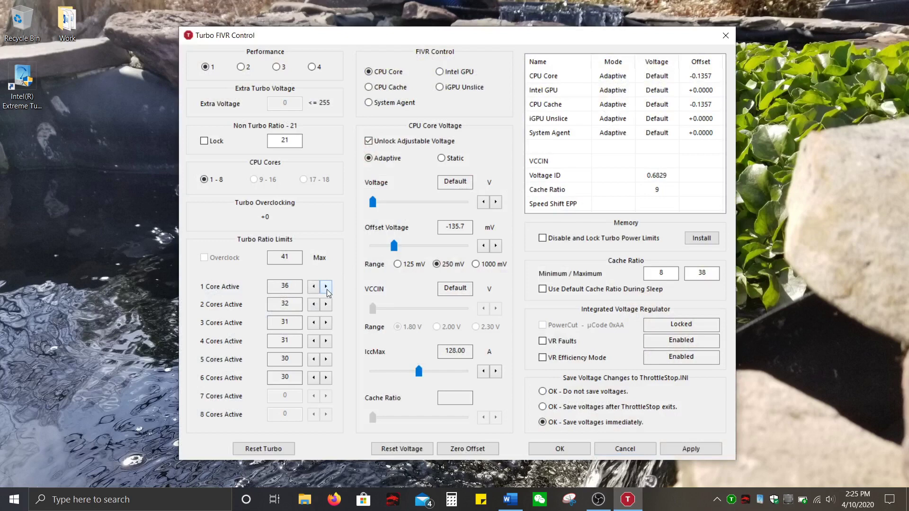
click(327, 289)
click(327, 290)
click(325, 306)
click(325, 306)
click(325, 305)
click(325, 306)
click(325, 305)
click(325, 325)
click(325, 325)
click(325, 325)
click(325, 325)
click(325, 325)
click(325, 325)
Step: Raise the 4–6 Cores Active ratios to 40, 39, 39, then close FIVR and ThrottleStop
click(326, 340)
click(326, 341)
click(326, 341)
click(326, 341)
click(326, 341)
click(326, 341)
click(326, 359)
click(326, 360)
click(326, 360)
click(326, 359)
click(326, 360)
click(326, 360)
click(326, 377)
click(326, 378)
click(326, 377)
click(326, 378)
click(326, 377)
click(326, 377)
click(559, 449)
click(606, 113)
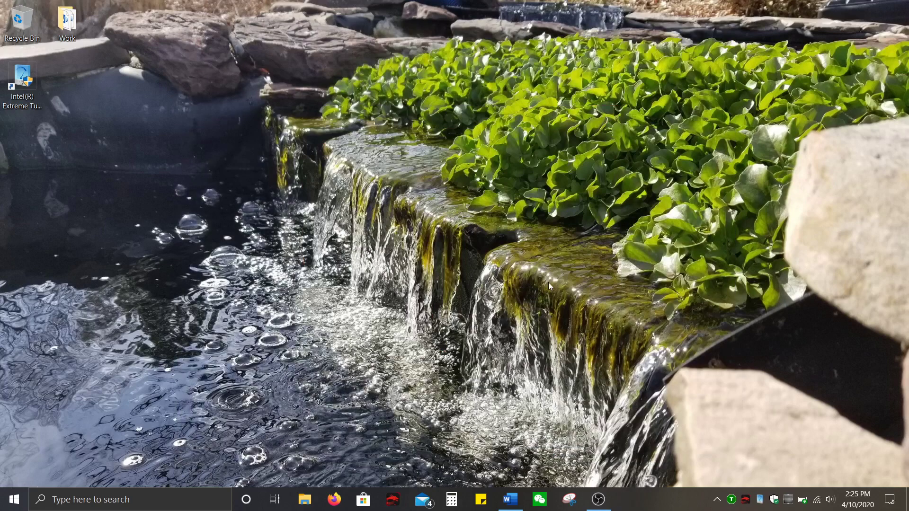